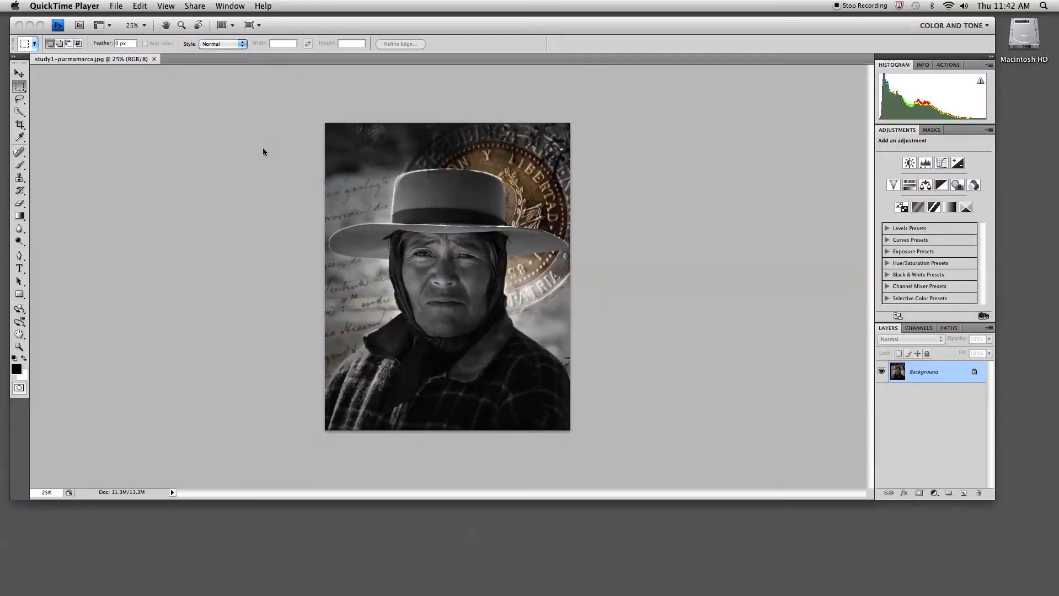
Duplicate the Background layer from the Layers panel menu to create a Background copy layer
click(992, 333)
click(991, 329)
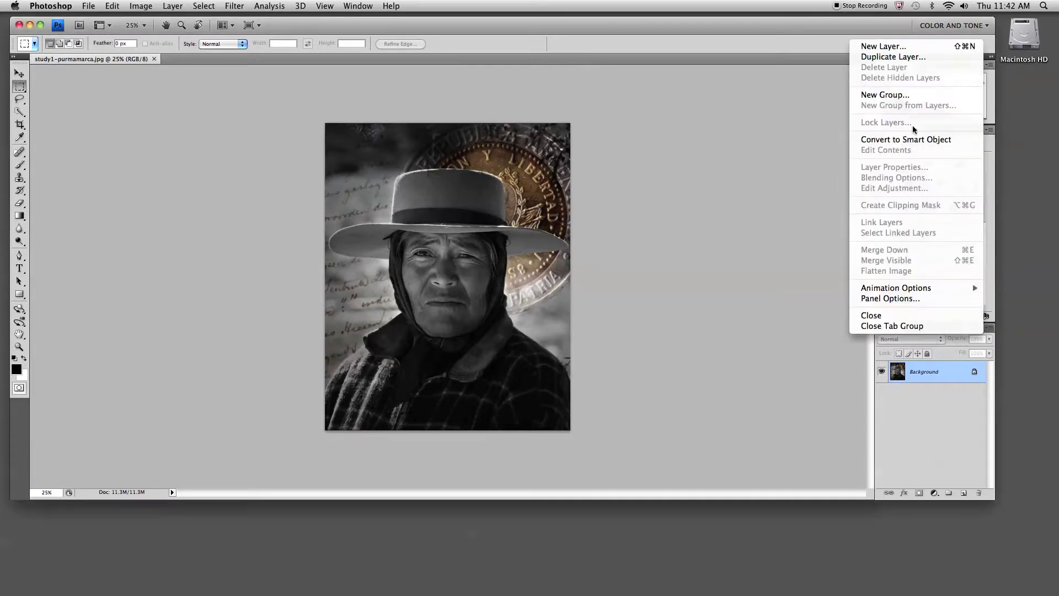
click(897, 57)
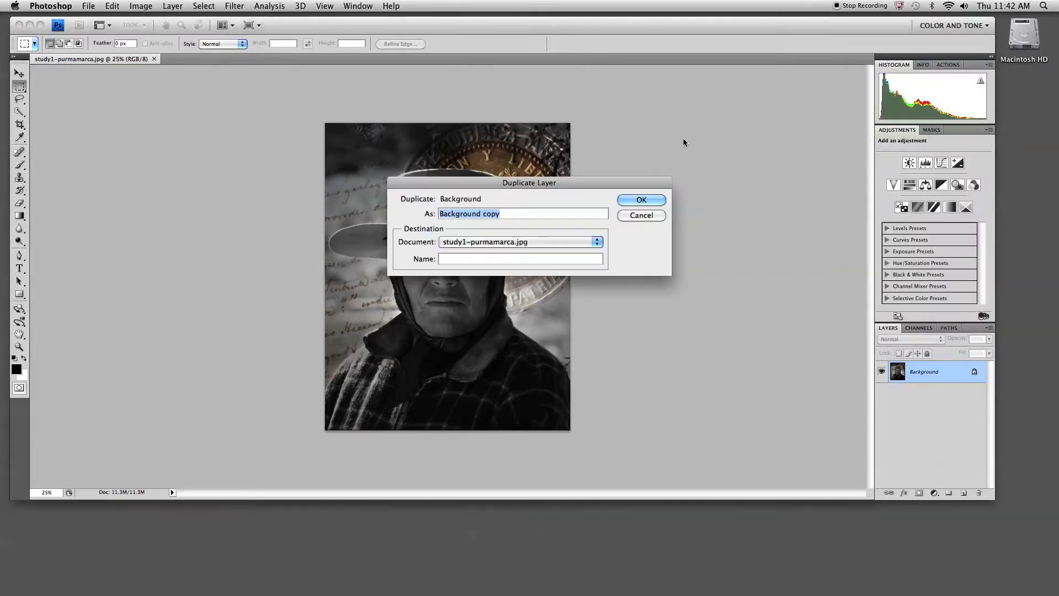
click(640, 198)
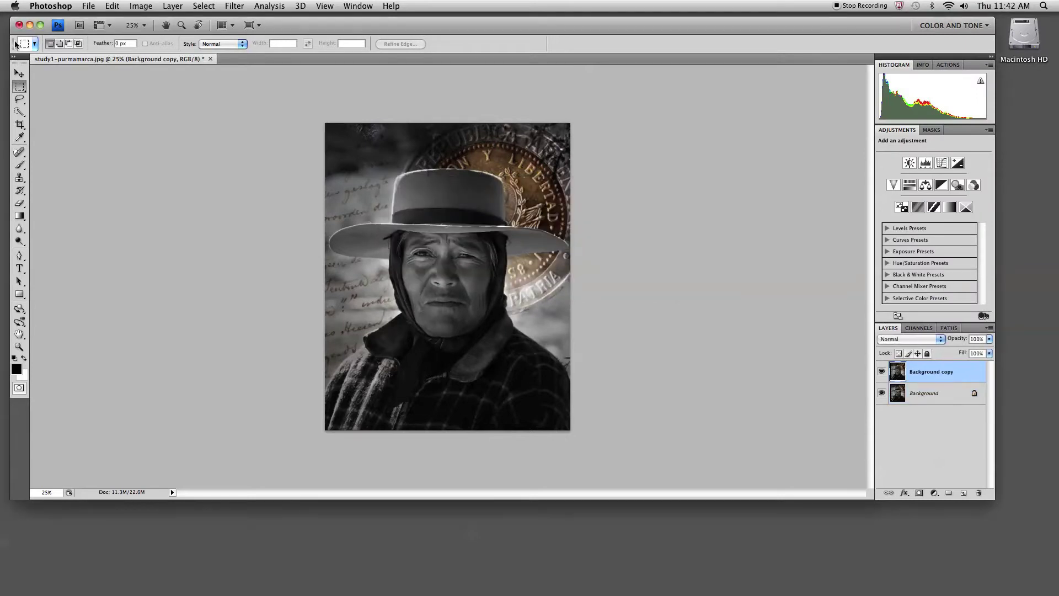
click(22, 128)
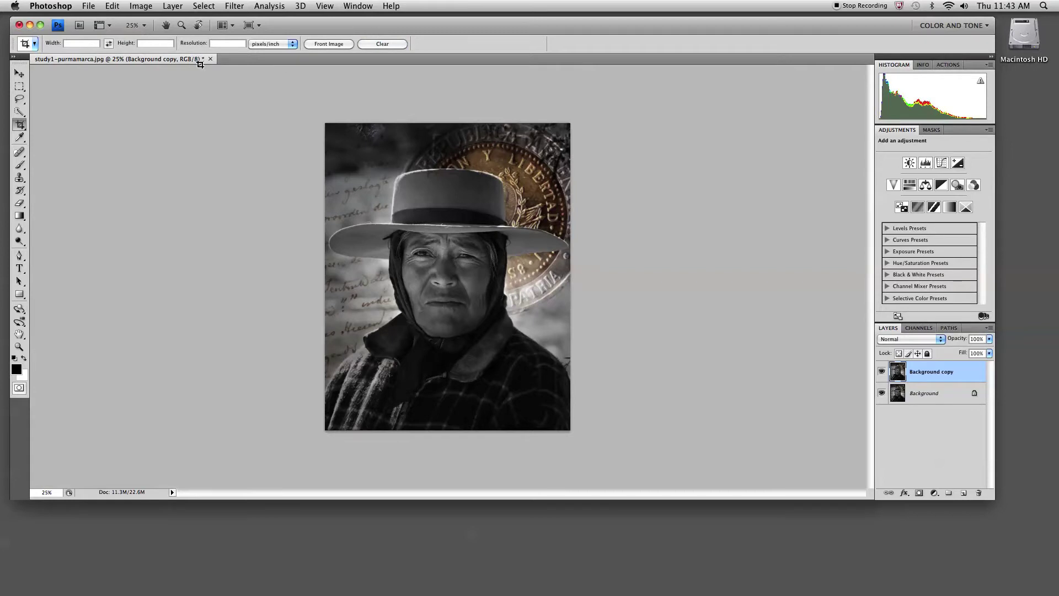
Drag a crop box well past the photo's edges and commit it, adding a white border on all sides
drag(328, 128, 644, 462)
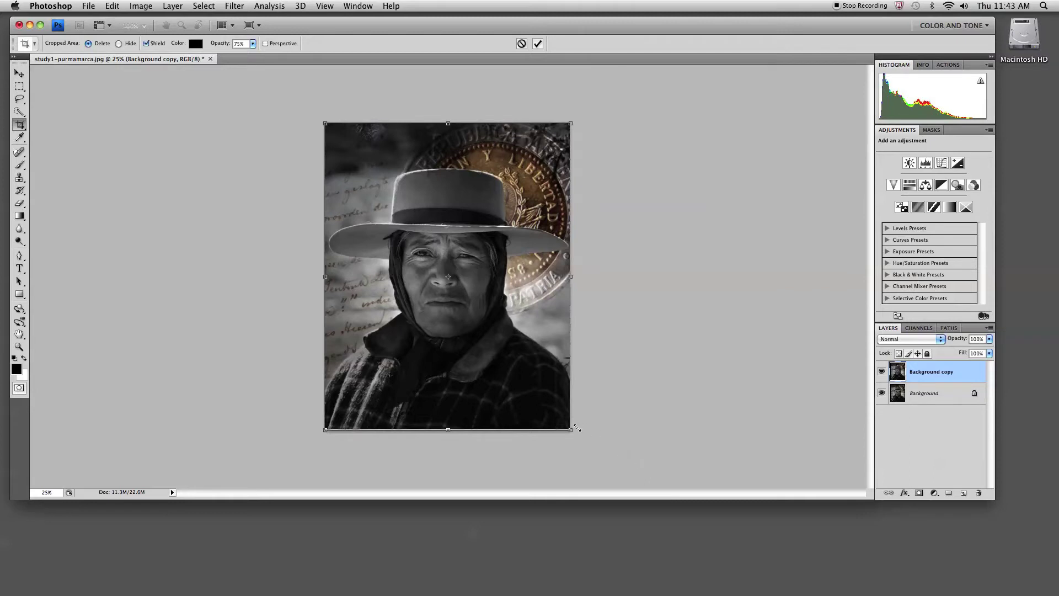
drag(576, 429, 612, 477)
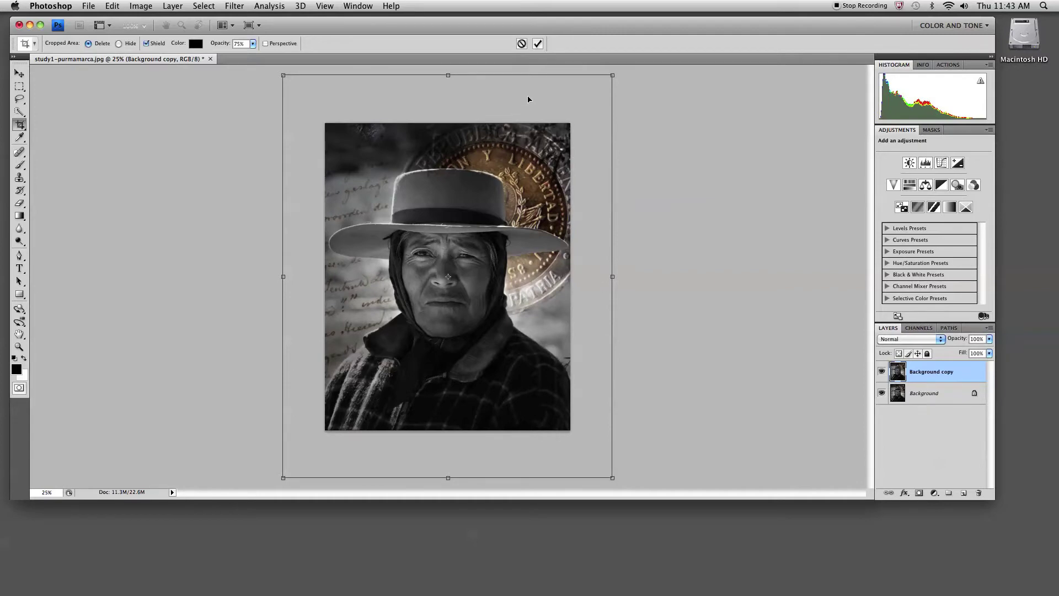
drag(532, 98, 531, 107)
key(Return)
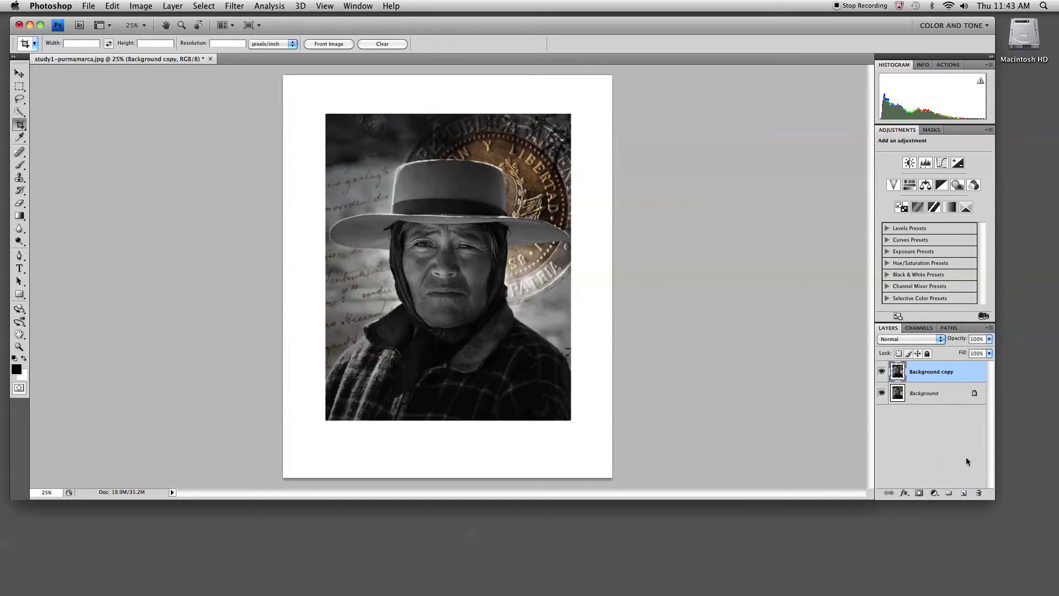
Add a new Layer 1 and draw a rectangular marquee selection just outside the photo
click(964, 494)
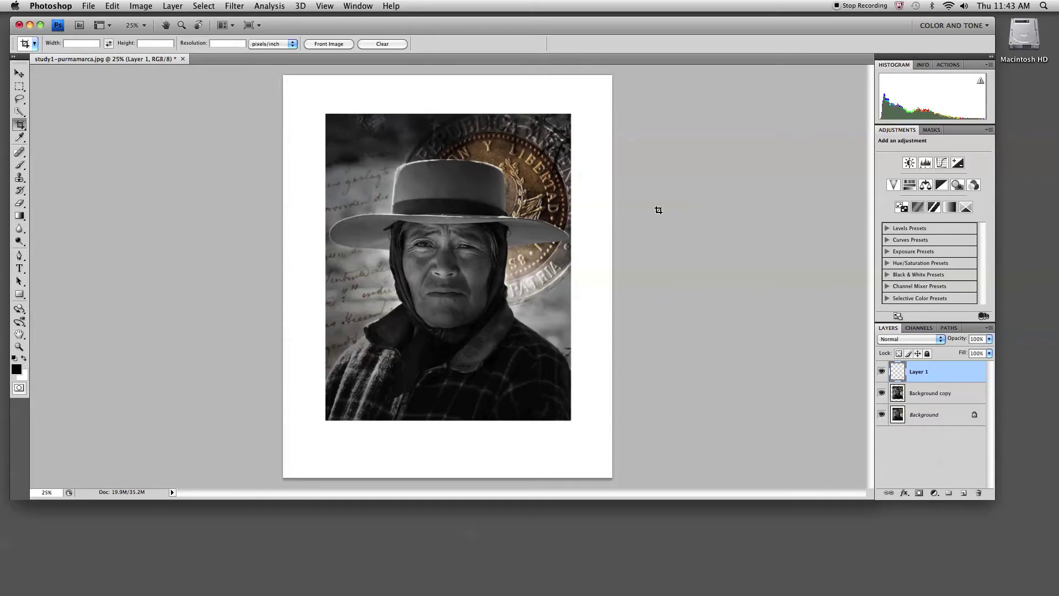
click(19, 87)
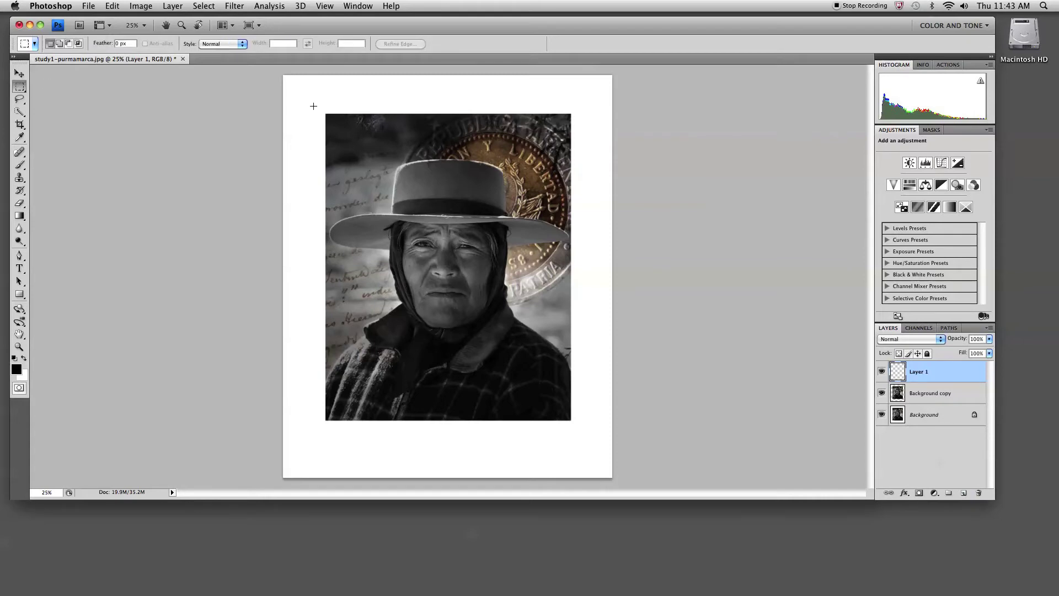
drag(364, 203, 584, 433)
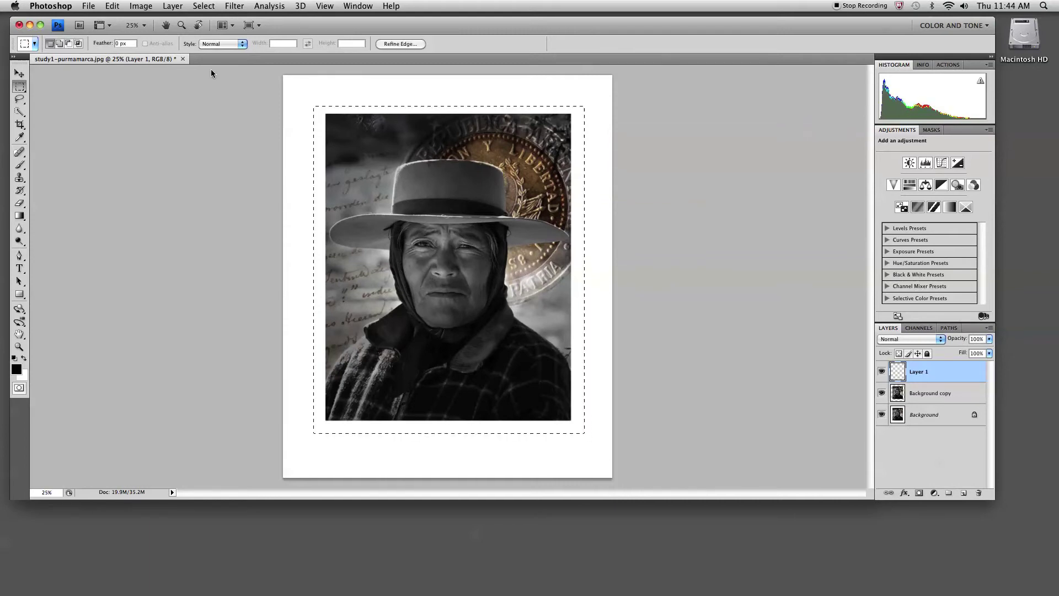
click(113, 6)
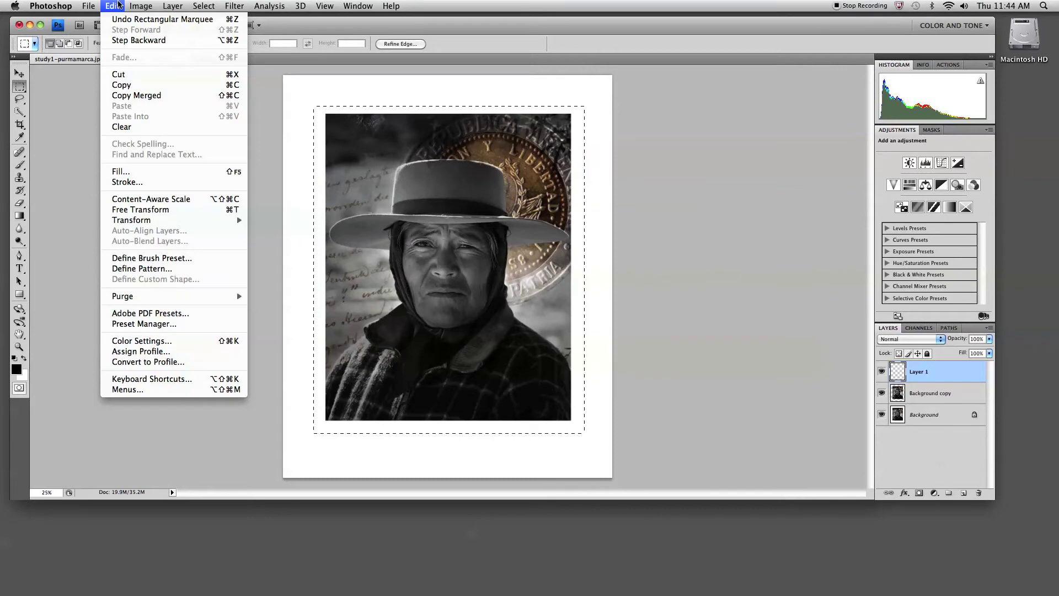
Stroke the selection with a 5 px black centered line, then deselect
click(130, 182)
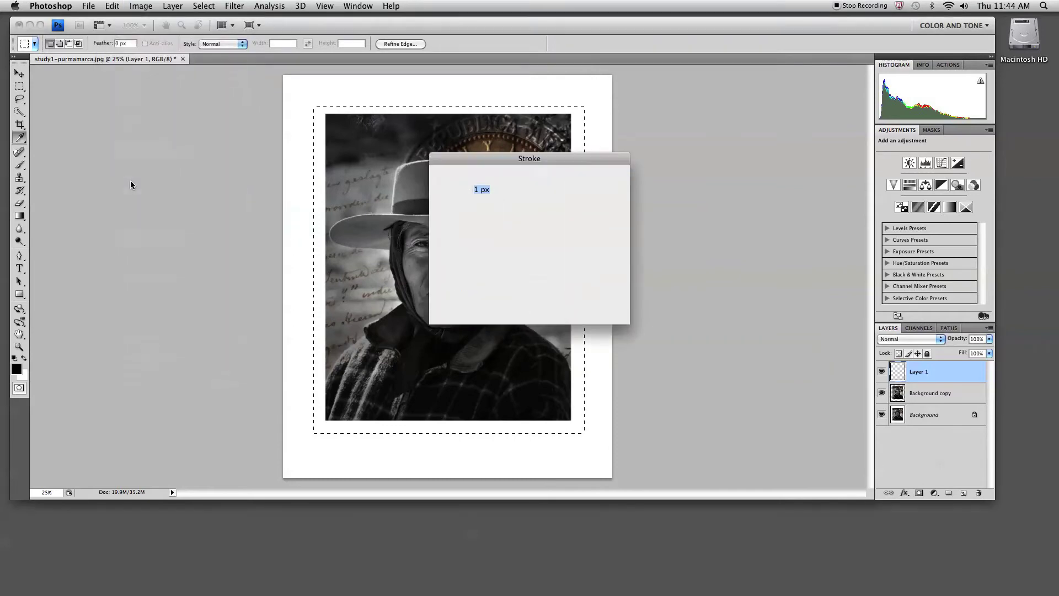
drag(501, 161, 709, 132)
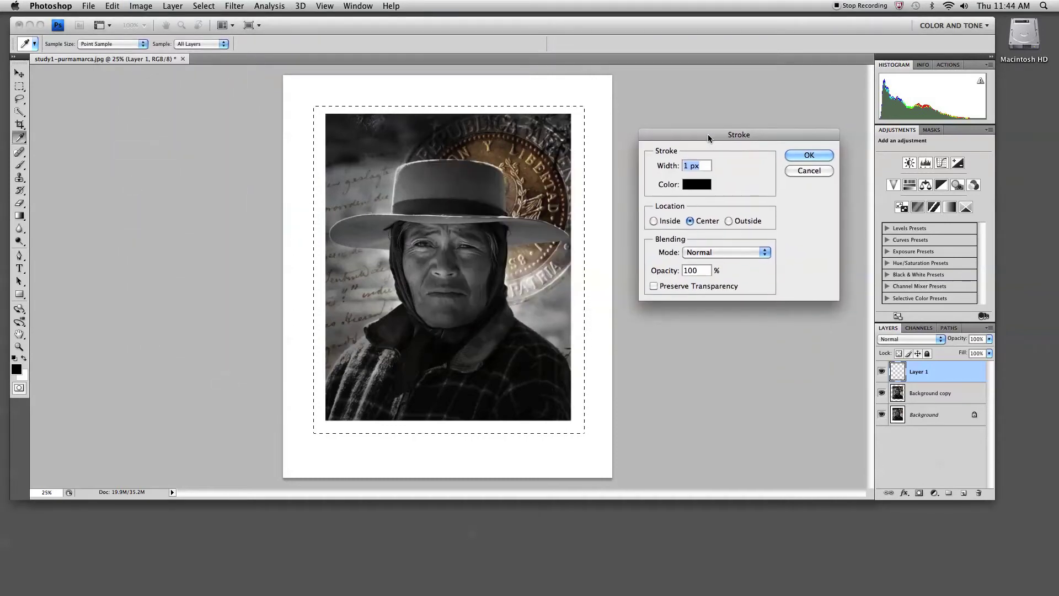
text(5)
click(814, 157)
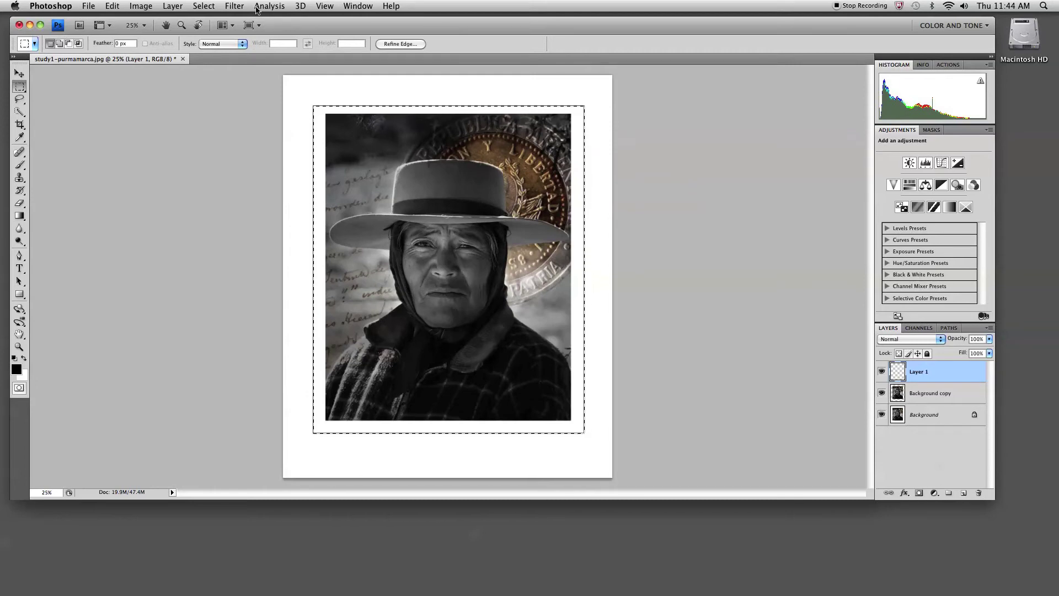
click(203, 5)
click(208, 32)
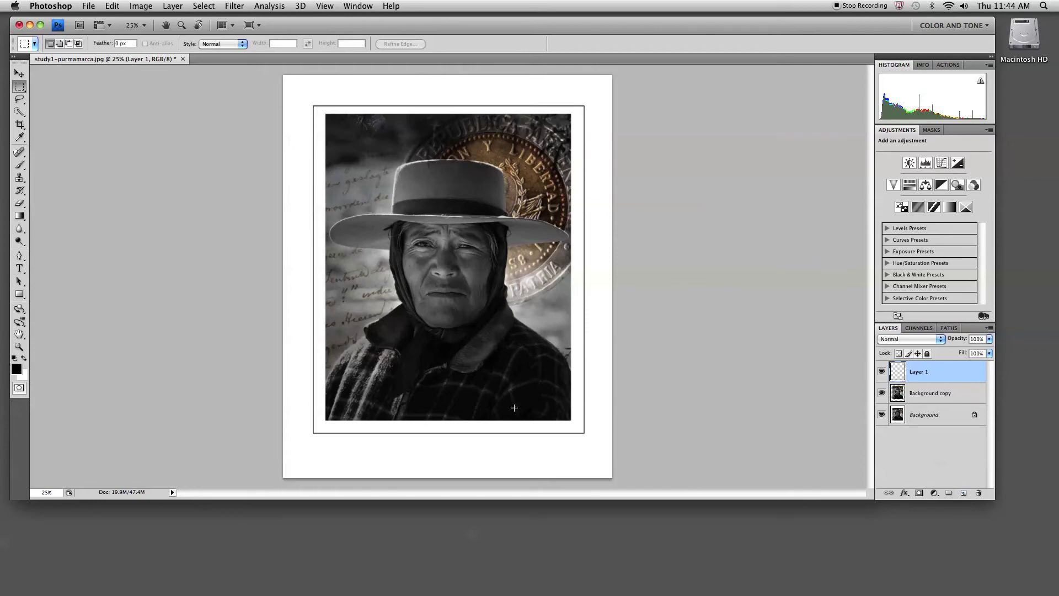
On a new Layer 2, hand-write a signature below the frame's lower right with a 5 px brush
click(964, 491)
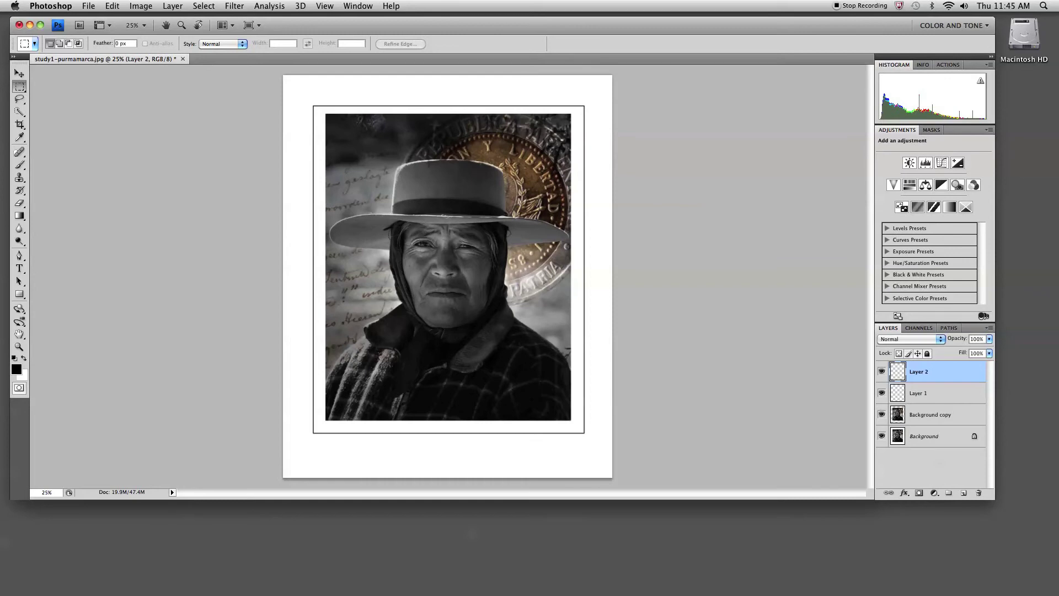
click(21, 165)
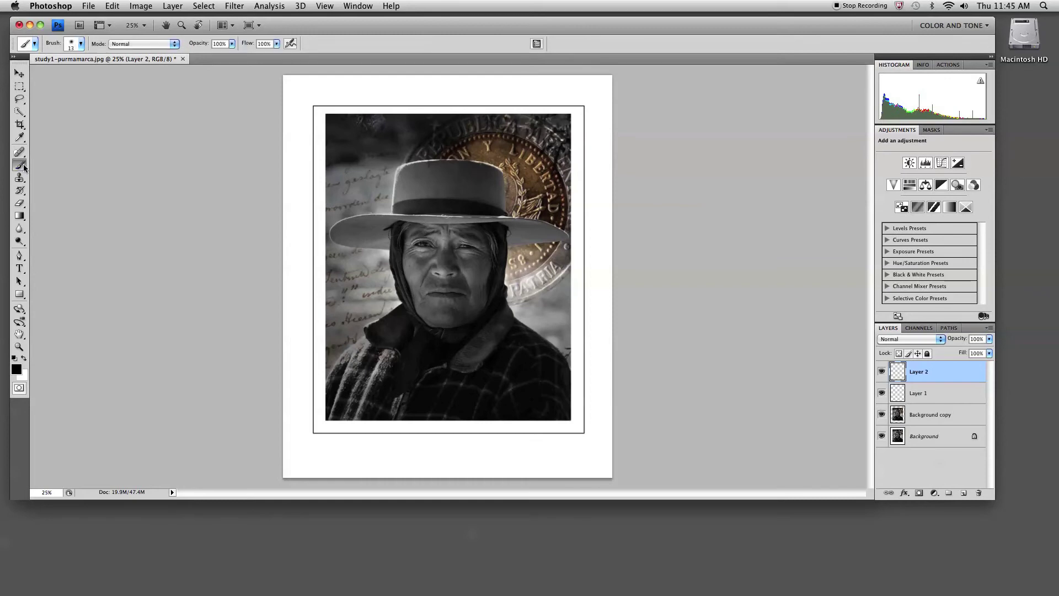
click(78, 44)
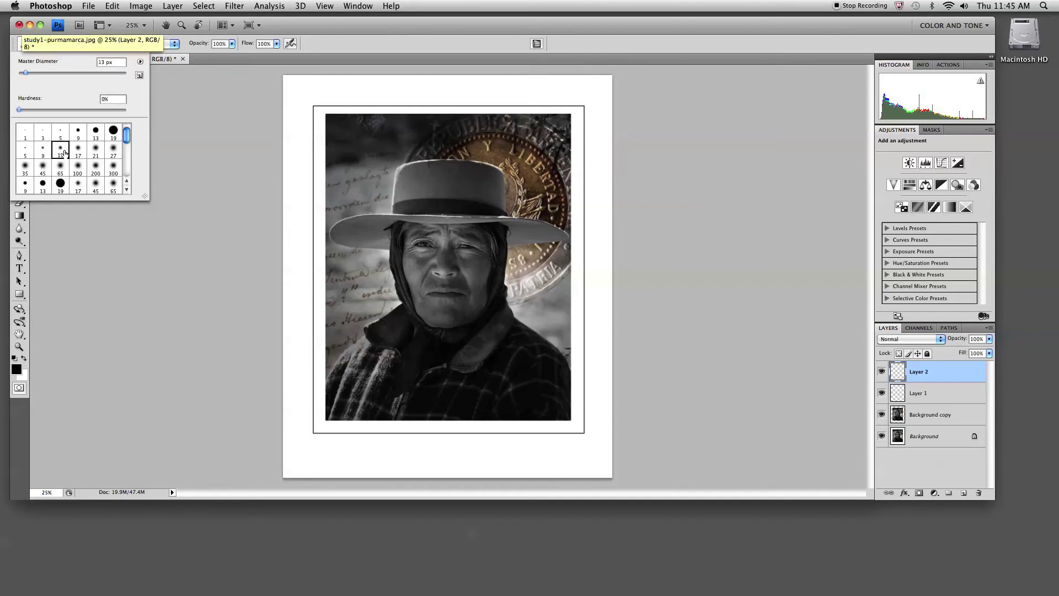
click(41, 150)
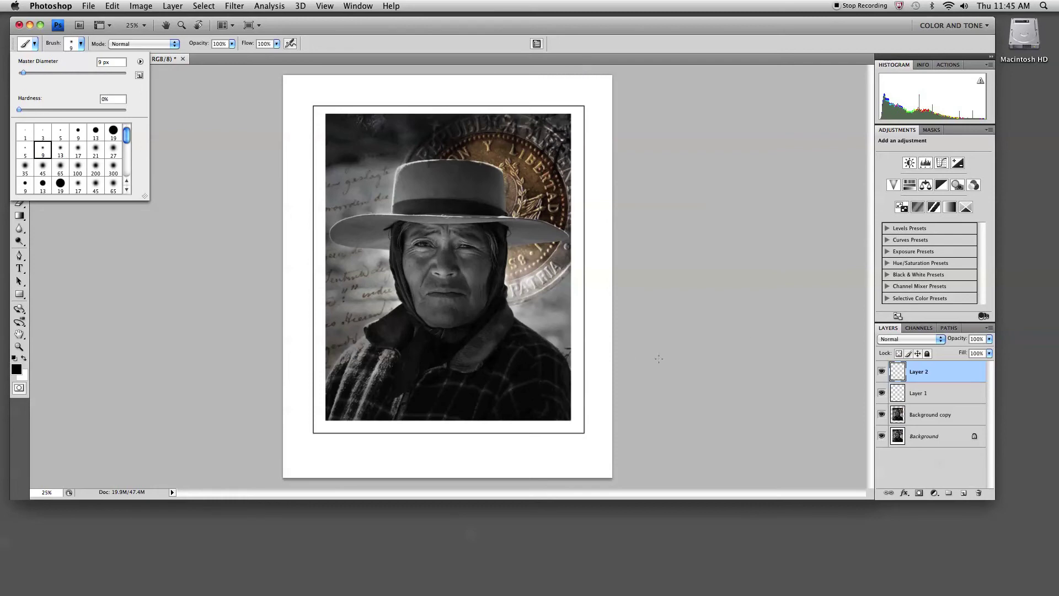
click(533, 450)
drag(538, 446, 559, 438)
key(super+z)
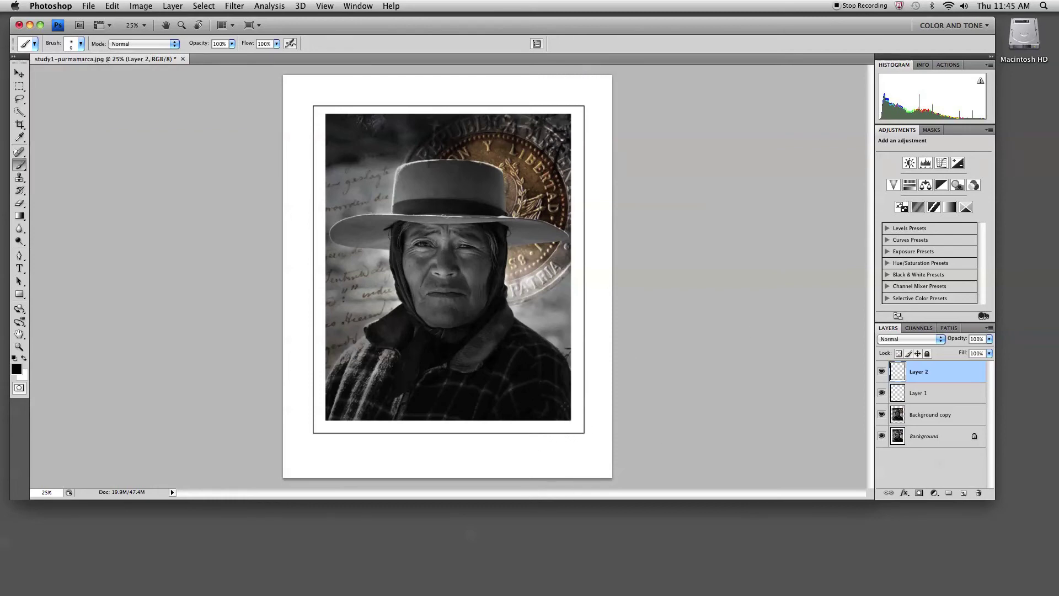
click(81, 43)
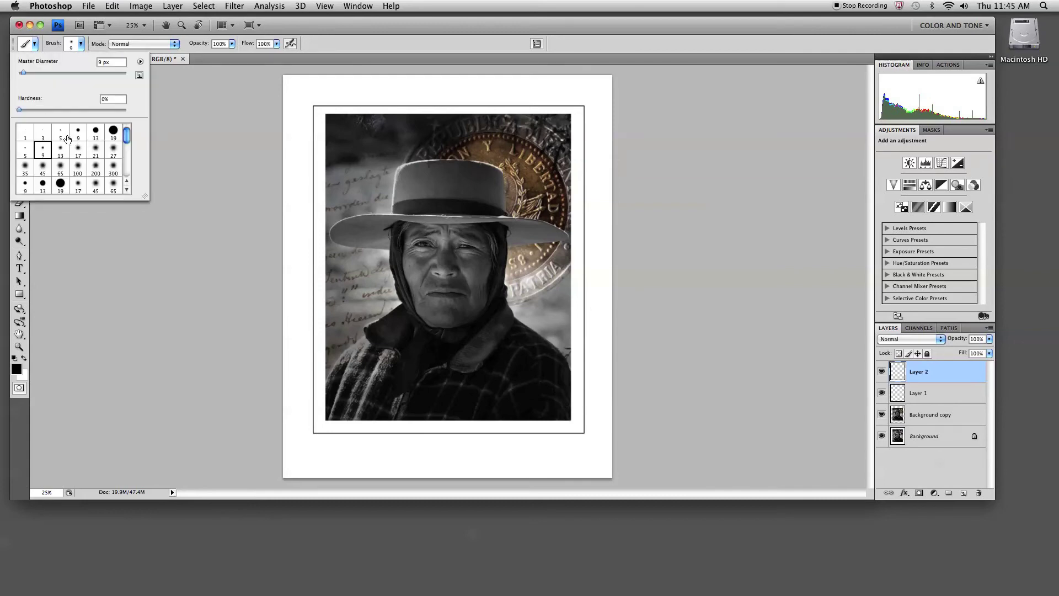
click(26, 150)
drag(546, 442, 570, 437)
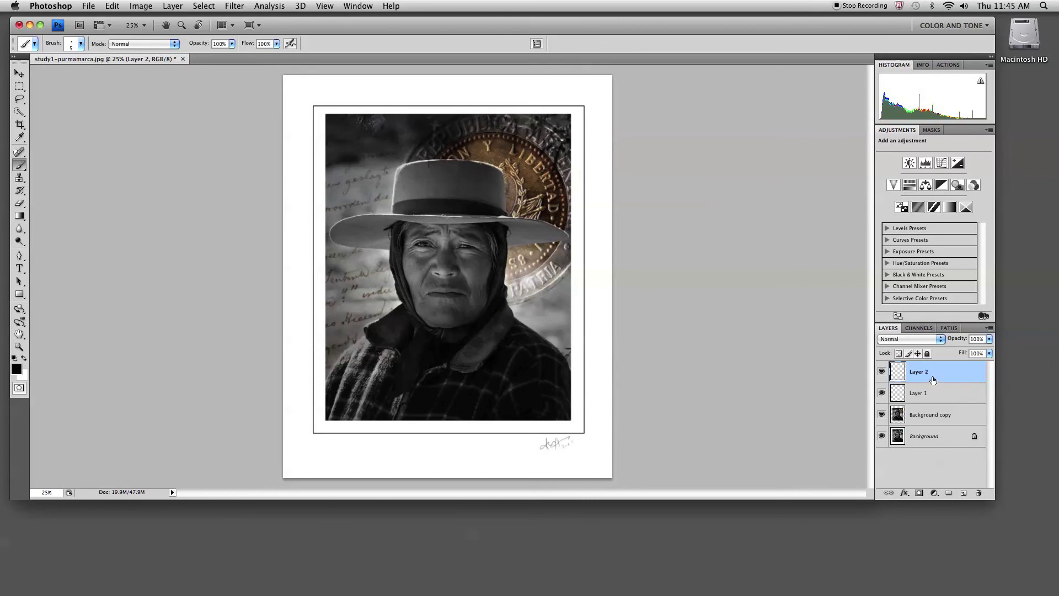
Move the signature into the photo's lower-right corner and invert it to white
key(v)
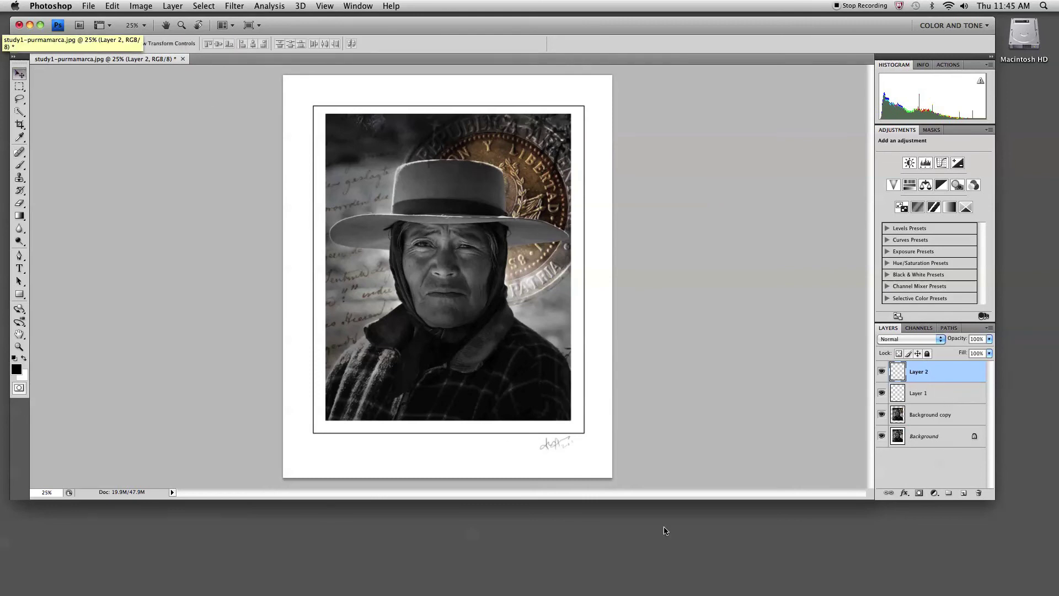
mouse_move(566, 449)
mouse_down()
mouse_move(331, 456)
mouse_move(578, 451)
mouse_move(571, 422)
mouse_move(552, 411)
mouse_up()
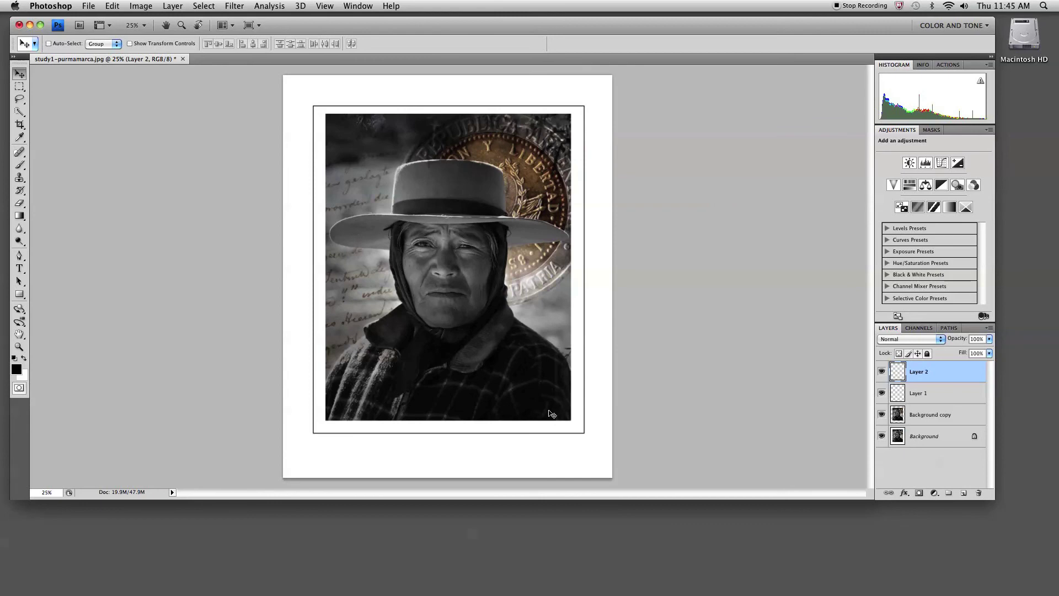
click(140, 6)
mouse_move(182, 36)
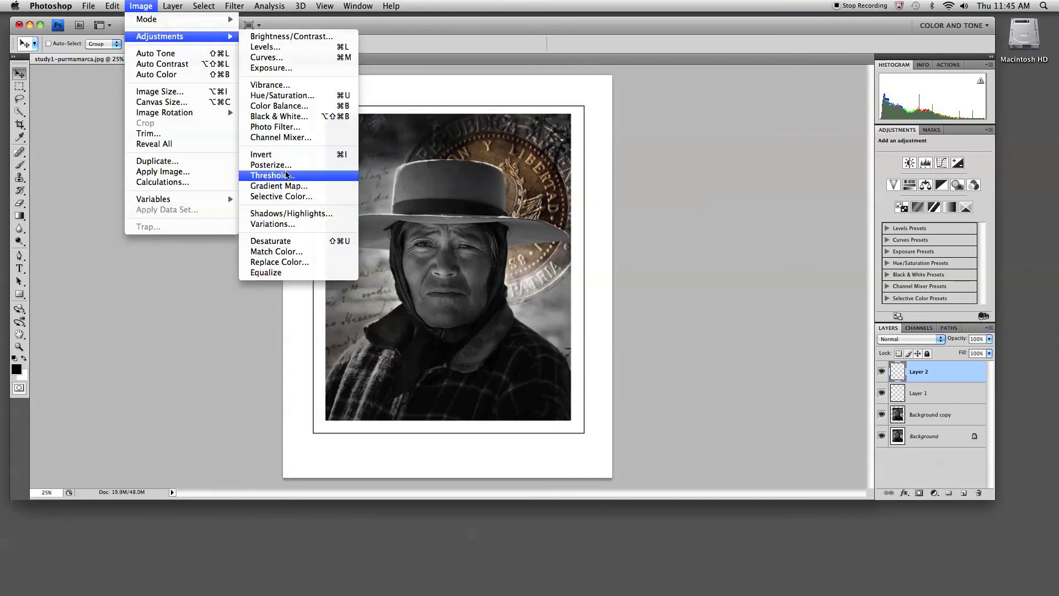
click(283, 156)
drag(553, 416, 550, 411)
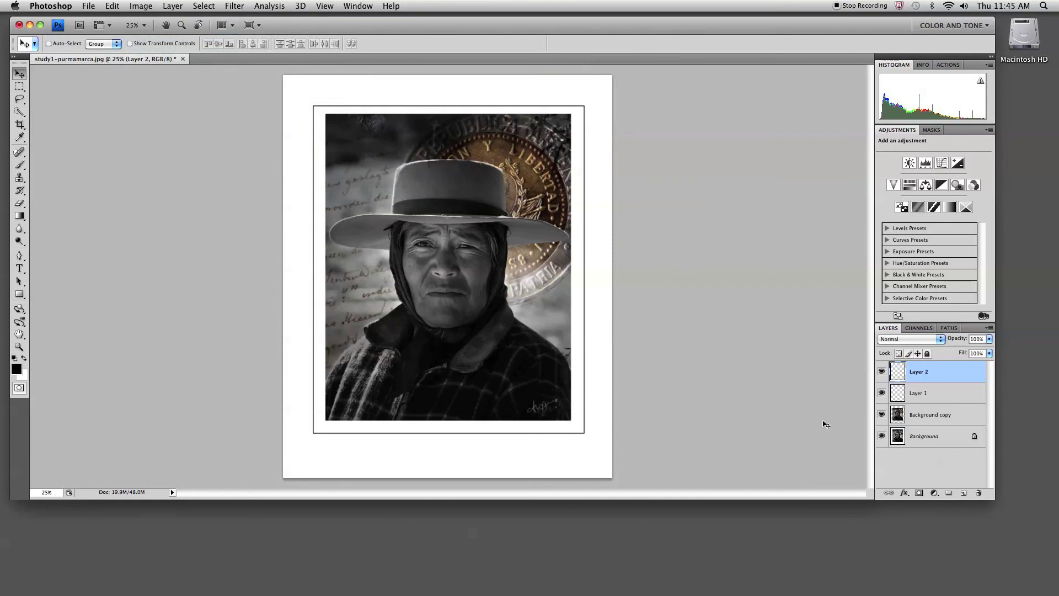